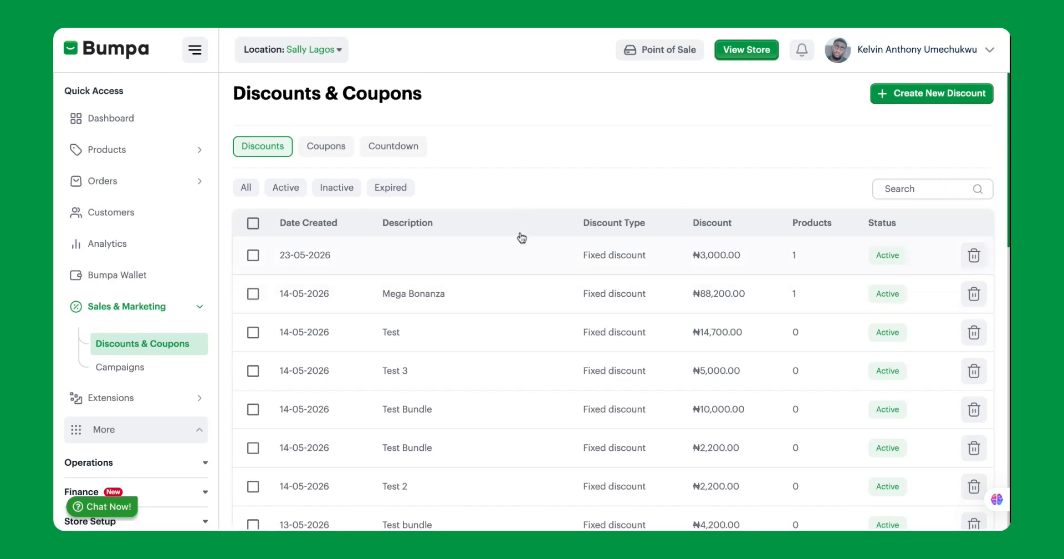
- View the discounts filtered by Active, Inactive and Expired status, and try the bulk selection of all entries
{"action": "scroll", "coordinate": [582, 388], "scroll_direction": "down", "scroll_amount": 1}
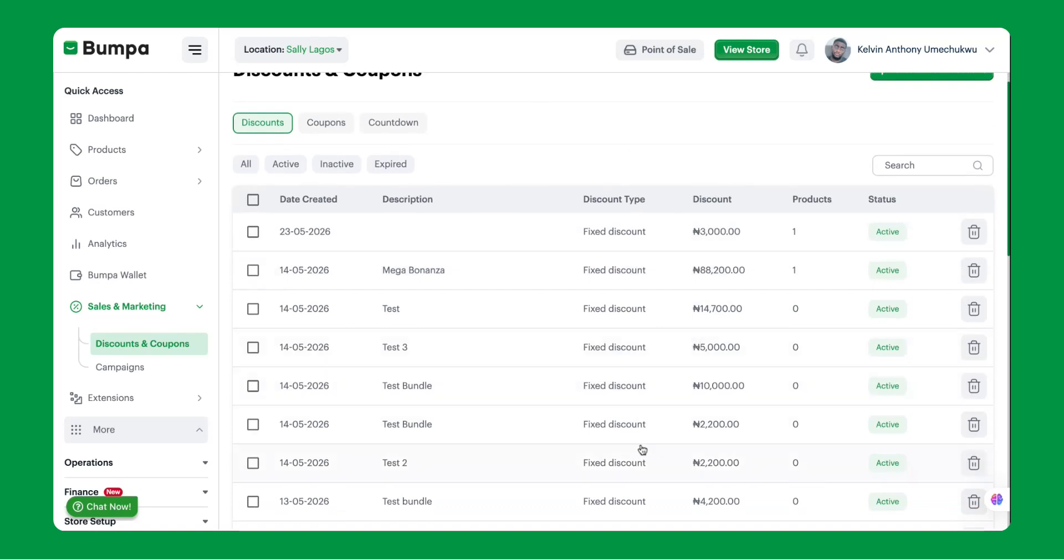
{"action": "left_click", "coordinate": [281, 164]}
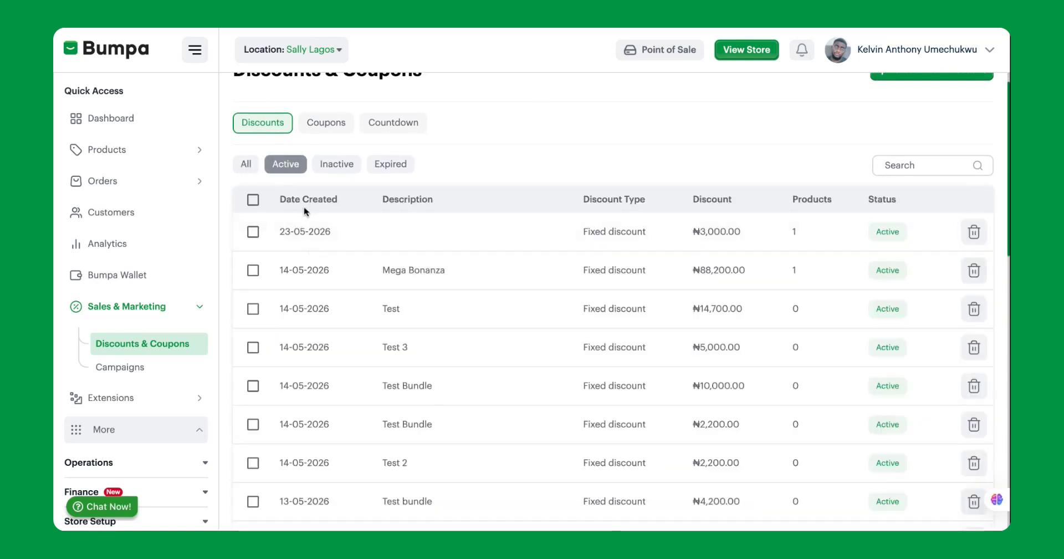
{"action": "left_click", "coordinate": [334, 176]}
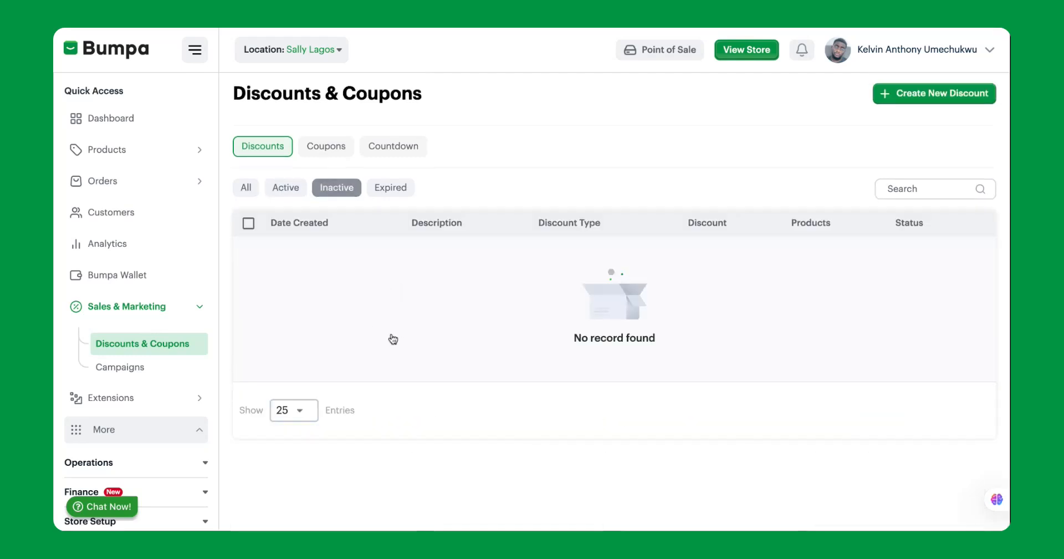
{"action": "left_click", "coordinate": [386, 191]}
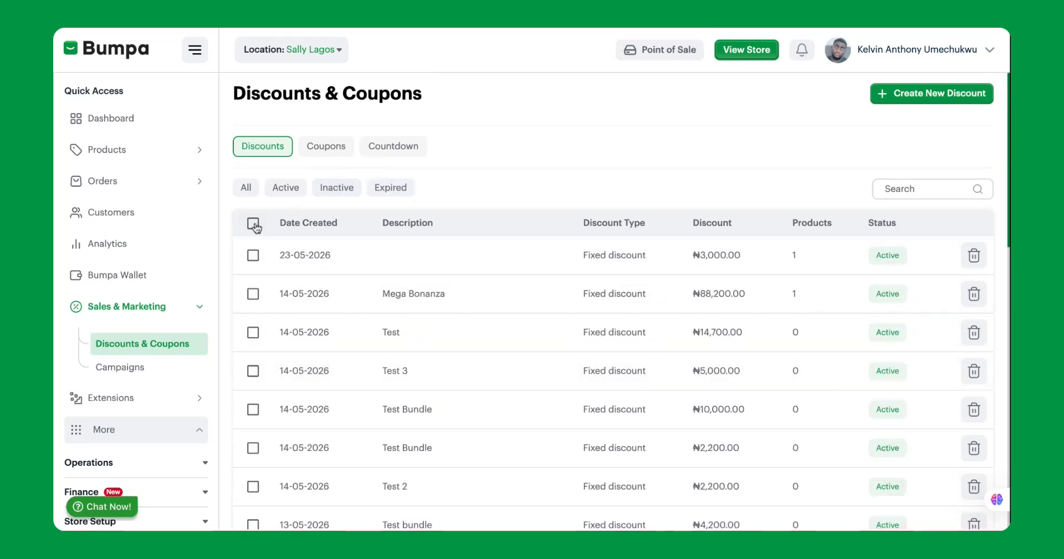
{"action": "left_click", "coordinate": [253, 224]}
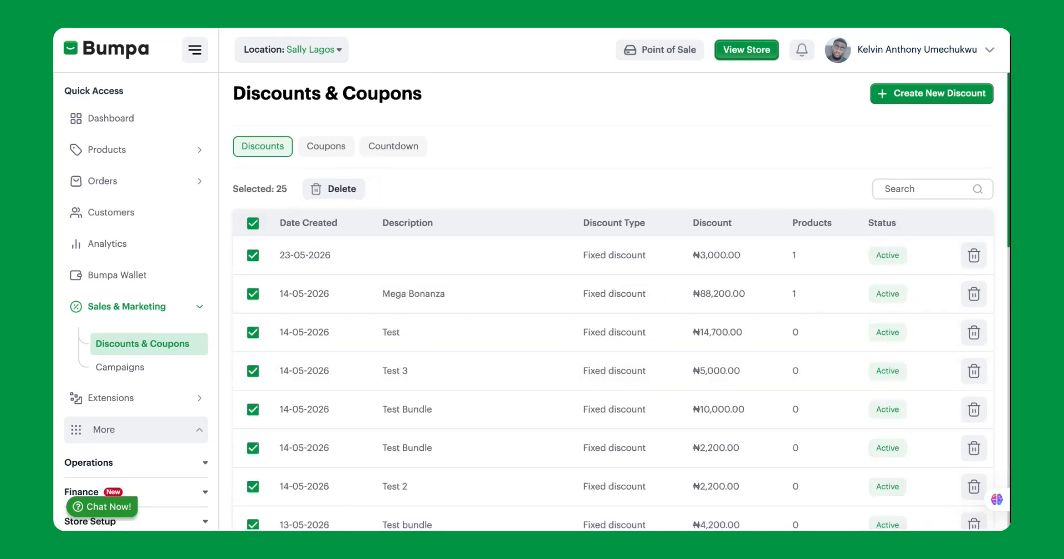
{"action": "left_click", "coordinate": [253, 224]}
- Examine the details of the discount created on 23-05-2026 and its product-adding options, and return to the discount list
{"action": "left_click", "coordinate": [359, 256]}
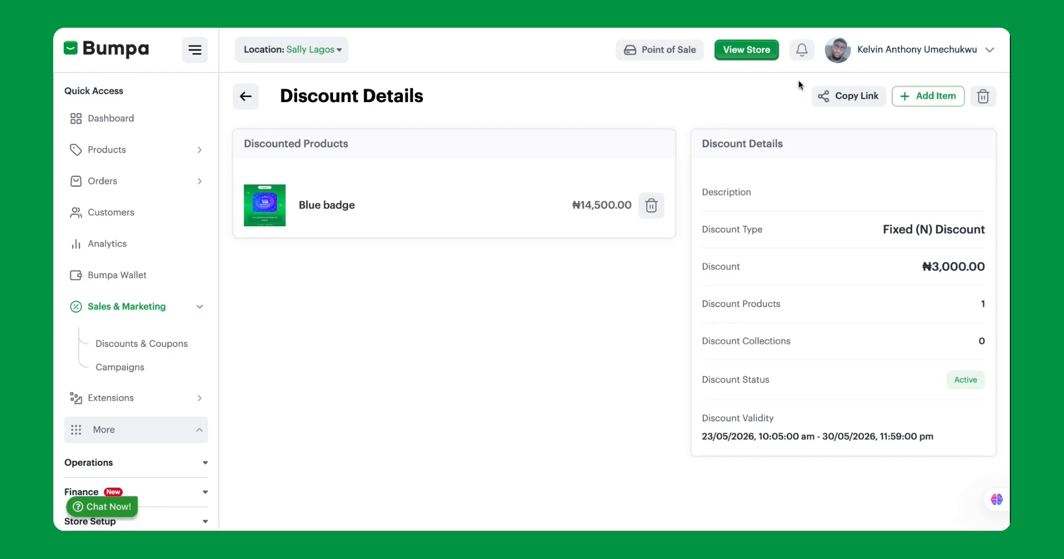
{"action": "left_click", "coordinate": [918, 102]}
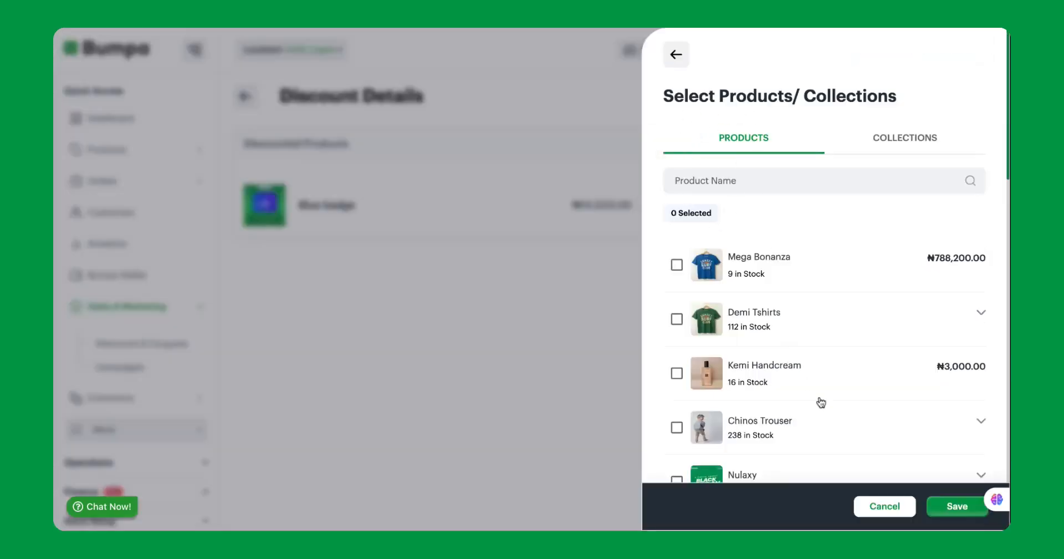
{"action": "left_click", "coordinate": [673, 55]}
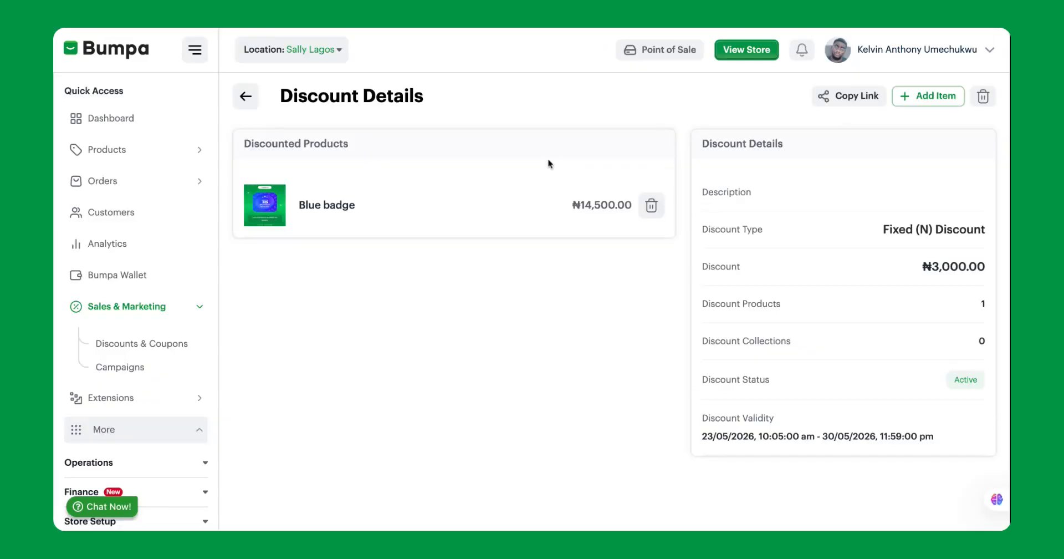
{"action": "left_click", "coordinate": [245, 97]}
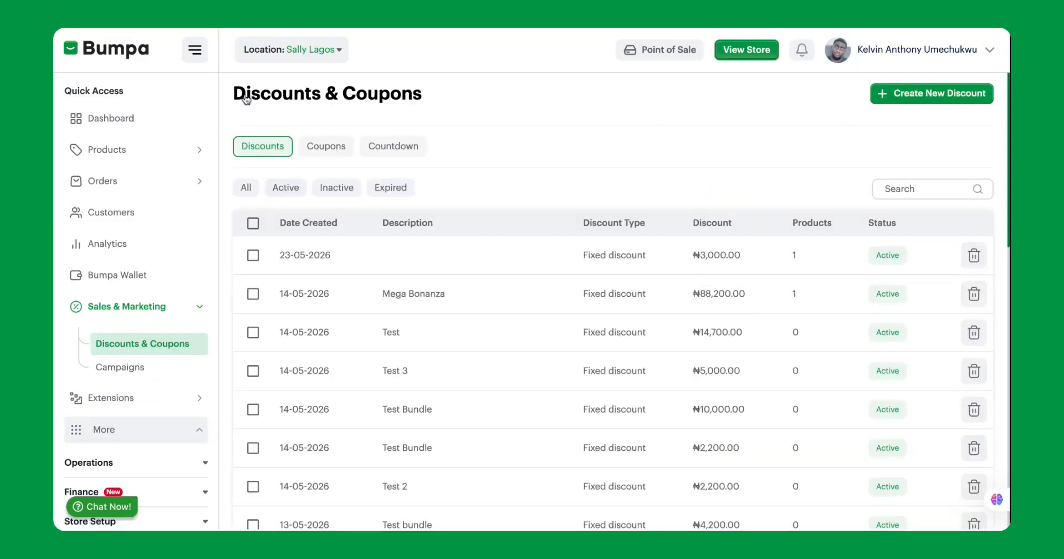
- Start a new discount and name it "Children's Day"
{"action": "left_click", "coordinate": [918, 96]}
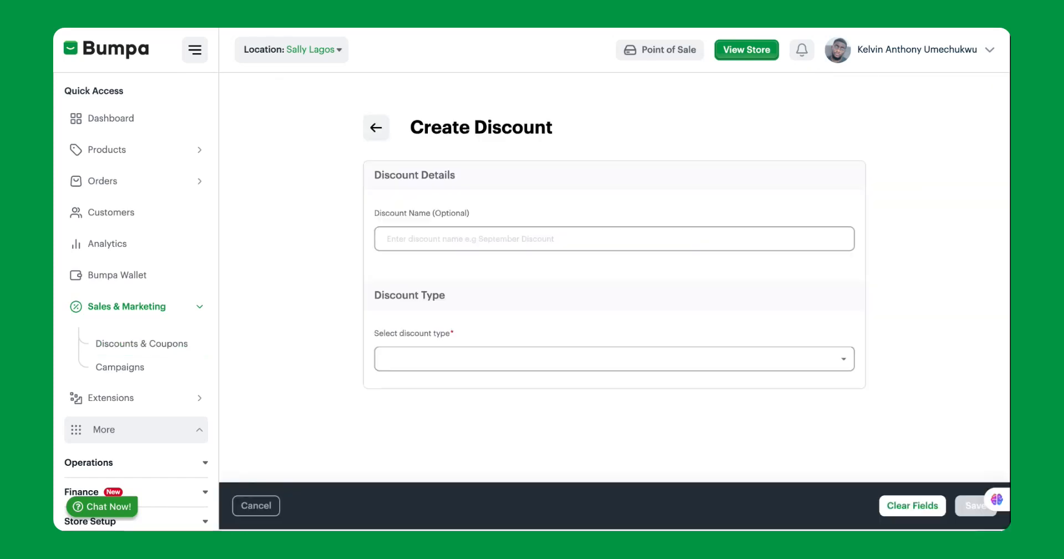
{"action": "left_click", "coordinate": [430, 239]}
{"action": "type", "text": "Children's Day"}
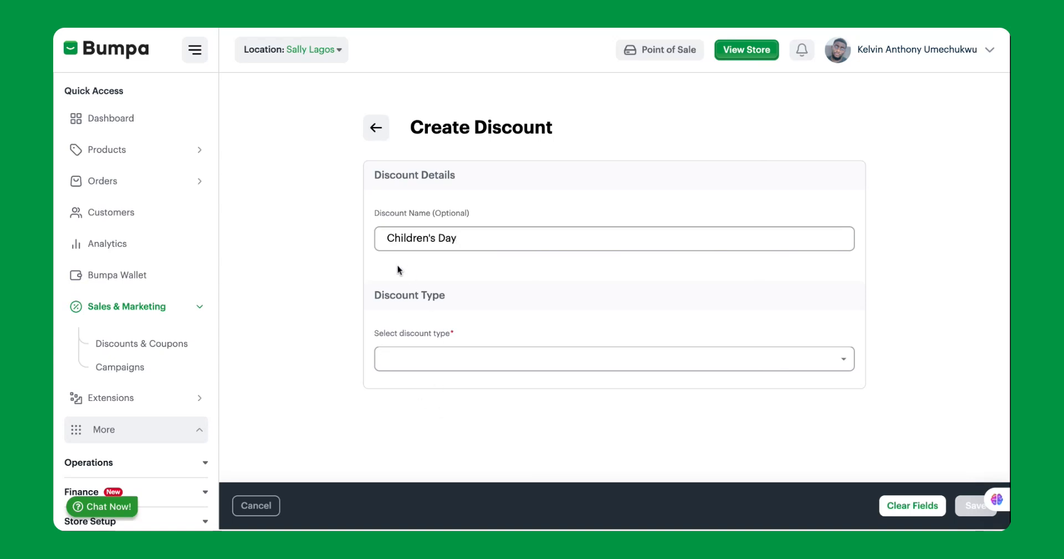
- Set the discount type to Fixed Discount with an amount of ₦2,000
{"action": "left_click", "coordinate": [482, 368]}
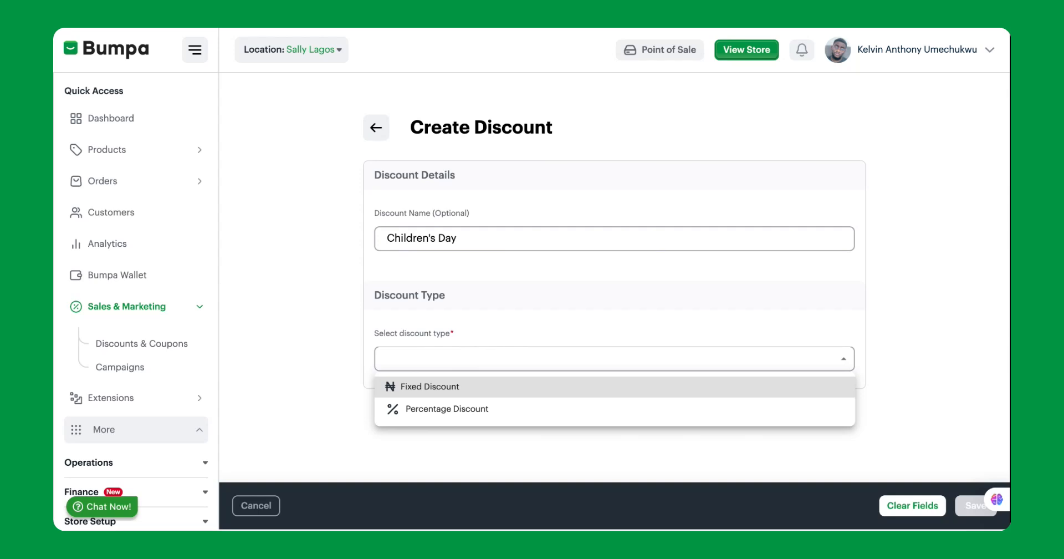
{"action": "left_click", "coordinate": [431, 403]}
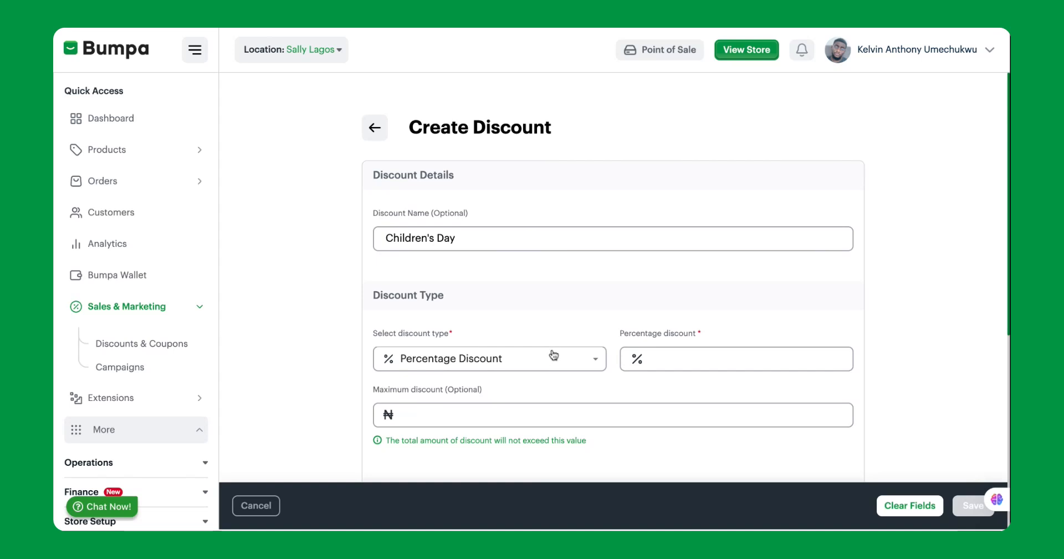
{"action": "left_click", "coordinate": [516, 366]}
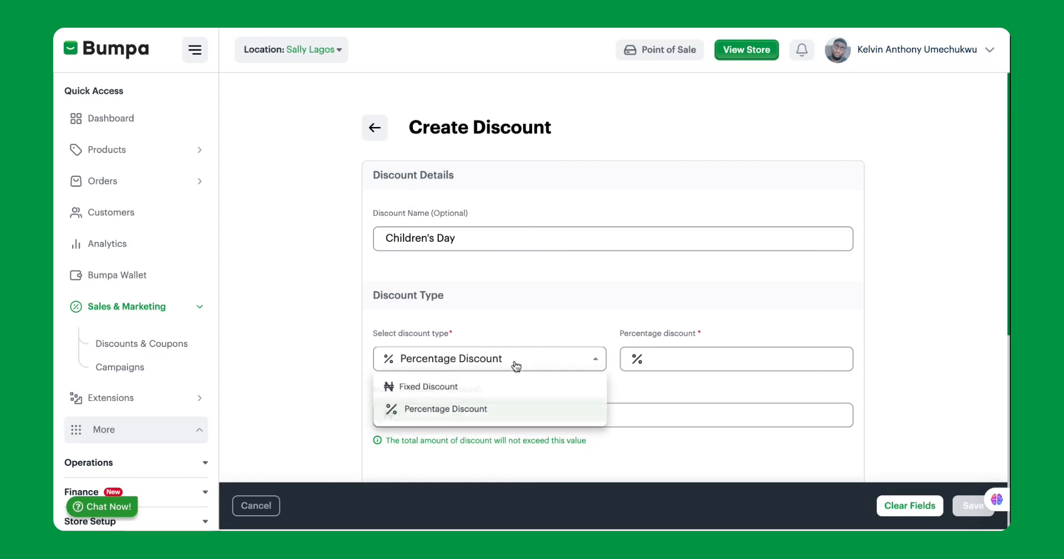
{"action": "left_click", "coordinate": [438, 383]}
{"action": "scroll", "coordinate": [433, 390], "scroll_direction": "down", "scroll_amount": 2}
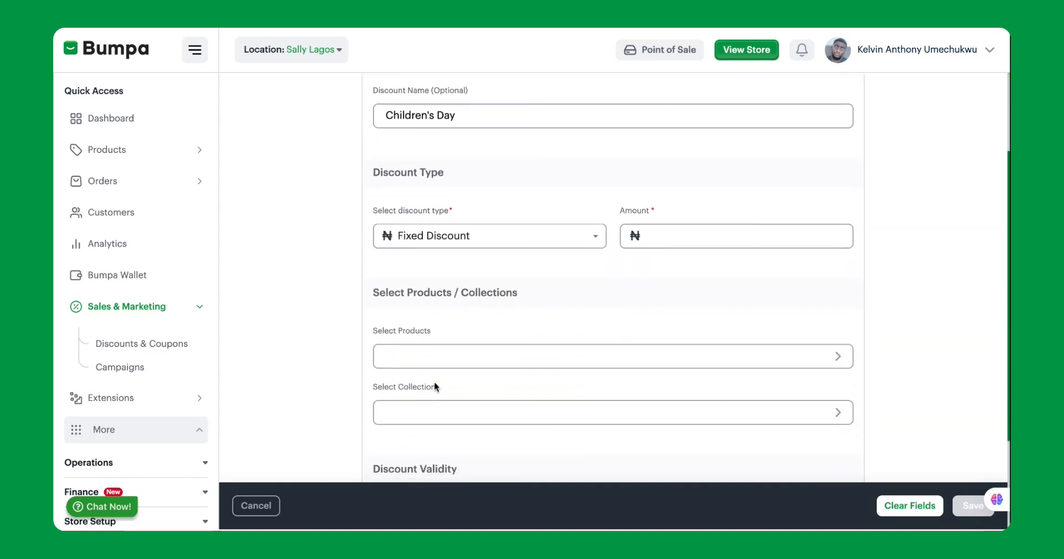
{"action": "left_click", "coordinate": [680, 240]}
{"action": "type", "text": "2,000"}
- Open the product selection for the discount and browse the available products
{"action": "scroll", "coordinate": [613, 277], "scroll_direction": "down", "scroll_amount": 3}
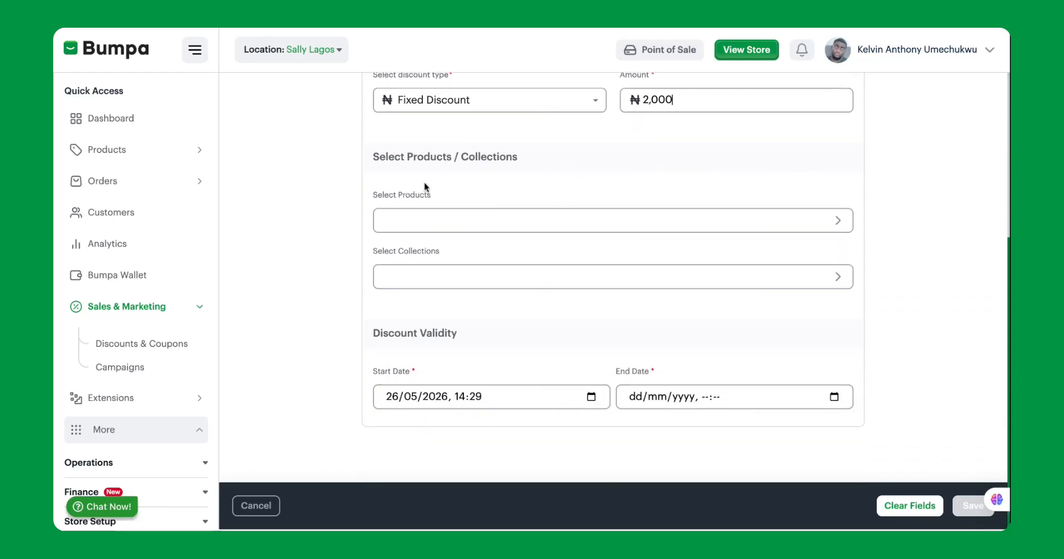
{"action": "left_click", "coordinate": [446, 228]}
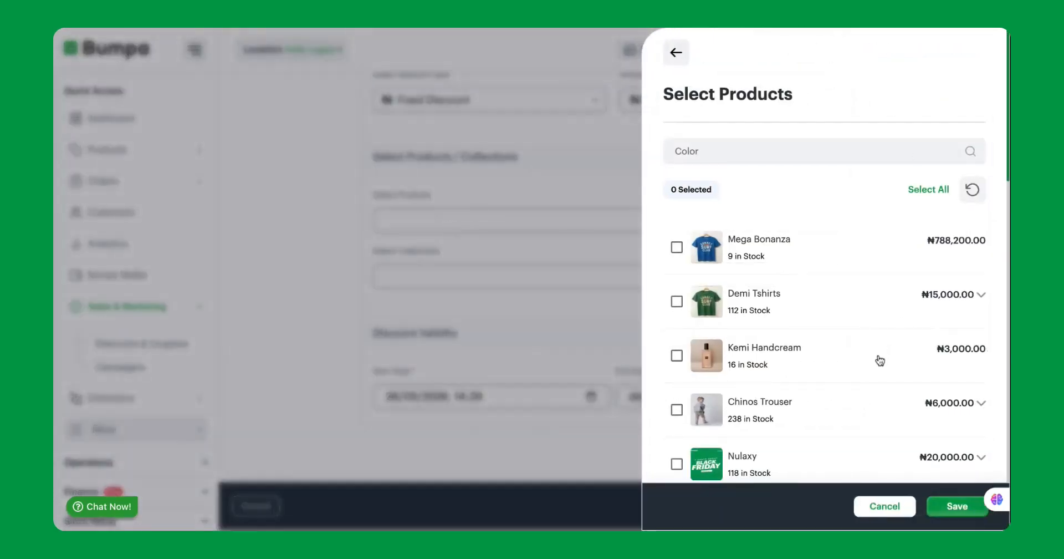
{"action": "scroll", "coordinate": [842, 360], "scroll_direction": "down", "scroll_amount": 2}
{"action": "scroll", "coordinate": [880, 360], "scroll_direction": "up", "scroll_amount": 2}
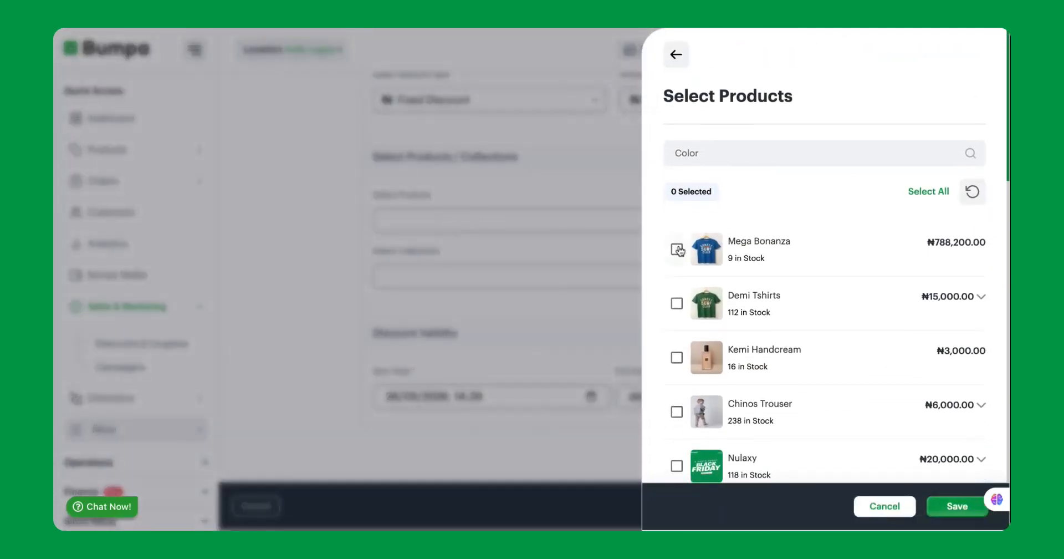
{"action": "scroll", "coordinate": [697, 359], "scroll_direction": "down", "scroll_amount": 10}
{"action": "scroll", "coordinate": [698, 359], "scroll_direction": "up", "scroll_amount": 12}
- Try to add the Mega Bonanza product to the discount, and clear its selection
{"action": "left_click", "coordinate": [930, 195]}
{"action": "left_click", "coordinate": [930, 199]}
{"action": "left_click", "coordinate": [676, 249]}
{"action": "left_click", "coordinate": [949, 508]}
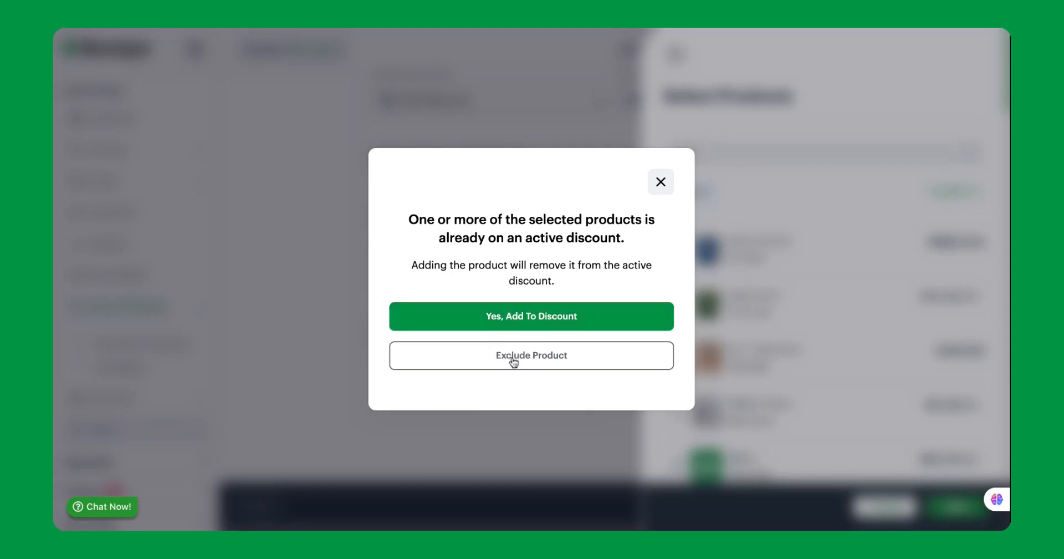
{"action": "left_click", "coordinate": [660, 183]}
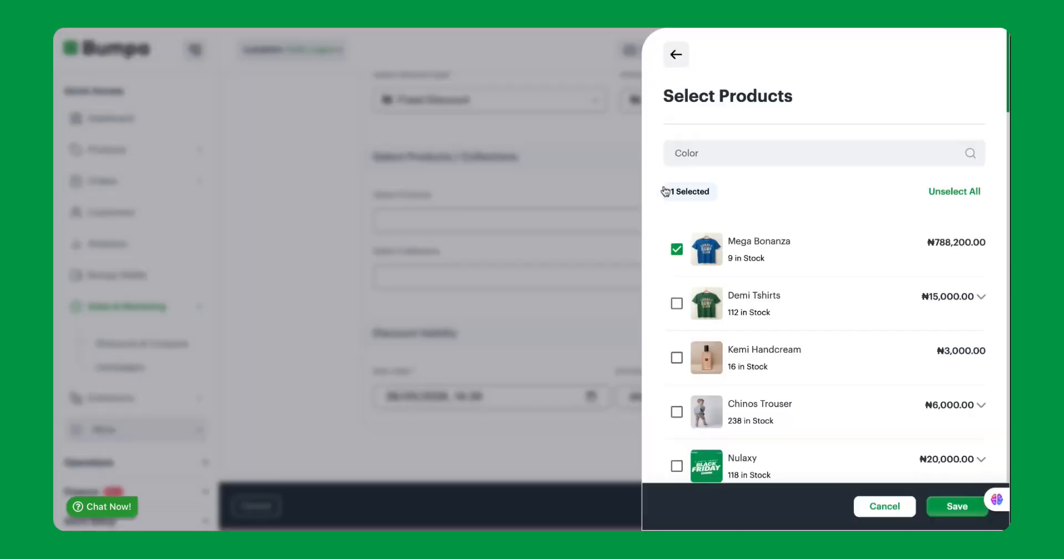
{"action": "left_click", "coordinate": [677, 247]}
- Select the Bob wig product for the discount and save the selection
{"action": "scroll", "coordinate": [690, 344], "scroll_direction": "down", "scroll_amount": 1}
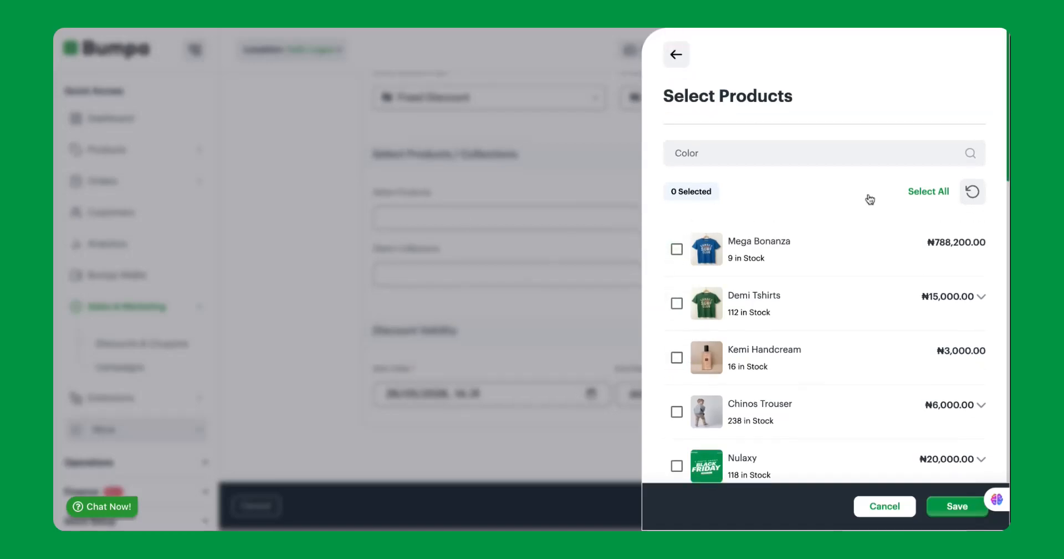
{"action": "scroll", "coordinate": [928, 311], "scroll_direction": "down", "scroll_amount": 2}
{"action": "scroll", "coordinate": [927, 311], "scroll_direction": "down", "scroll_amount": 15}
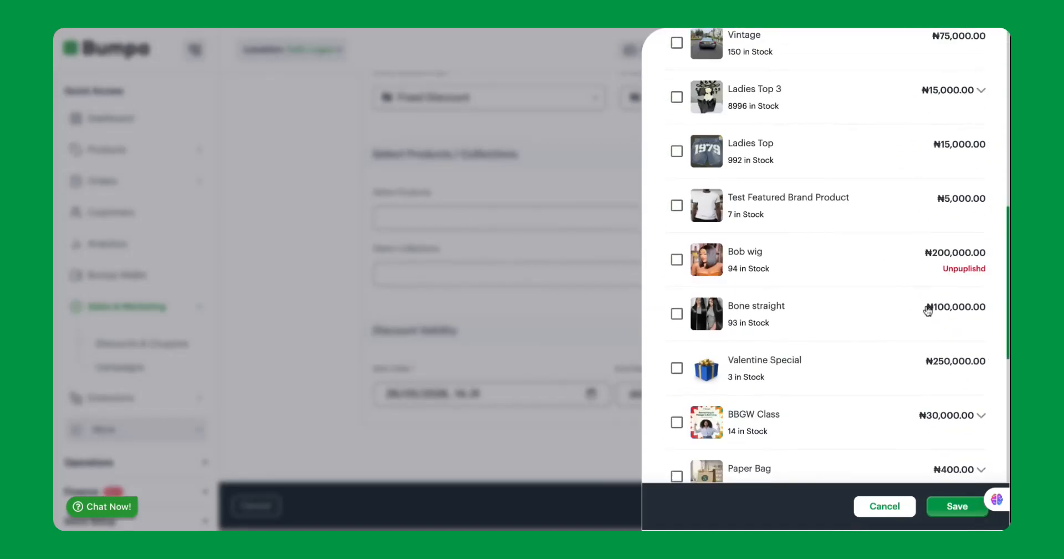
{"action": "scroll", "coordinate": [826, 255], "scroll_direction": "up", "scroll_amount": 4}
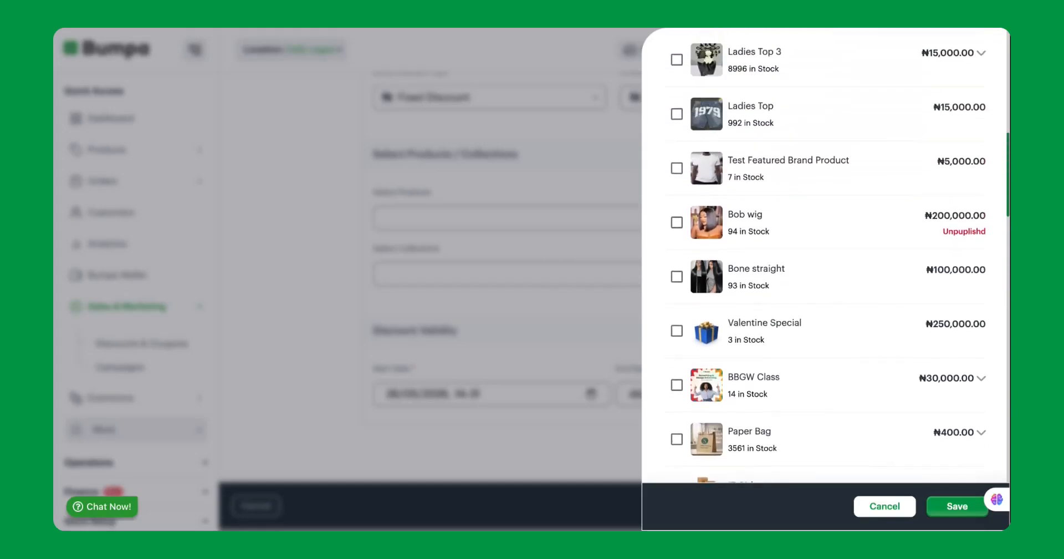
{"action": "left_click", "coordinate": [677, 233]}
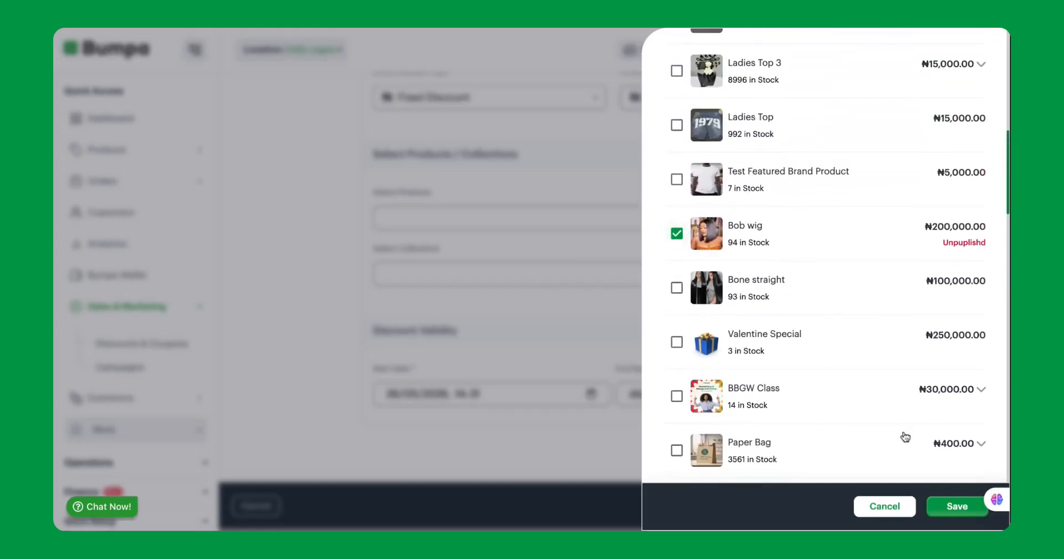
{"action": "left_click", "coordinate": [954, 505]}
- Edit the discount's product selection to include Valentine Special as well, and save it
{"action": "scroll", "coordinate": [615, 302], "scroll_direction": "down", "scroll_amount": 3}
{"action": "scroll", "coordinate": [616, 305], "scroll_direction": "up", "scroll_amount": 2}
{"action": "scroll", "coordinate": [616, 315], "scroll_direction": "up", "scroll_amount": 2}
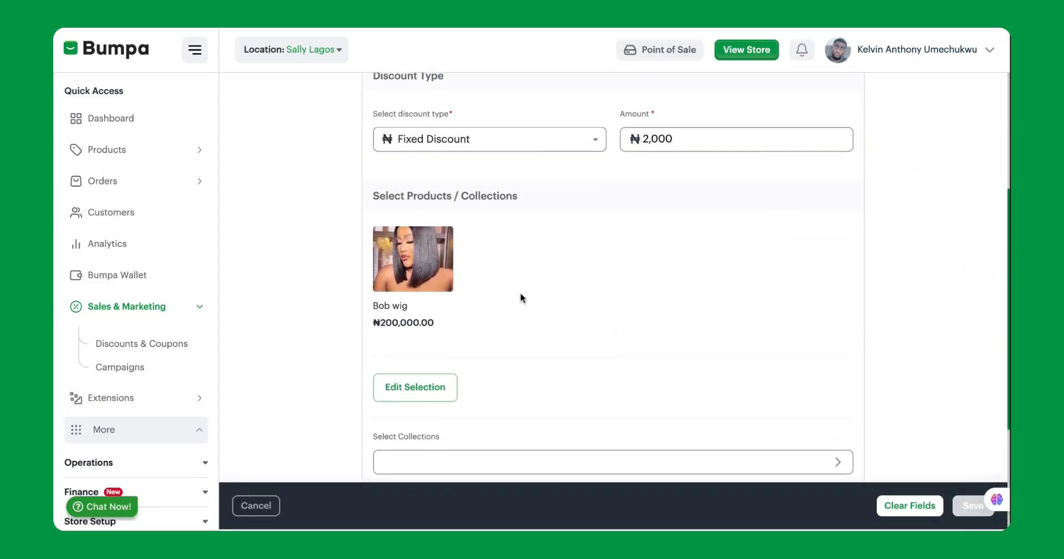
{"action": "left_click", "coordinate": [433, 385]}
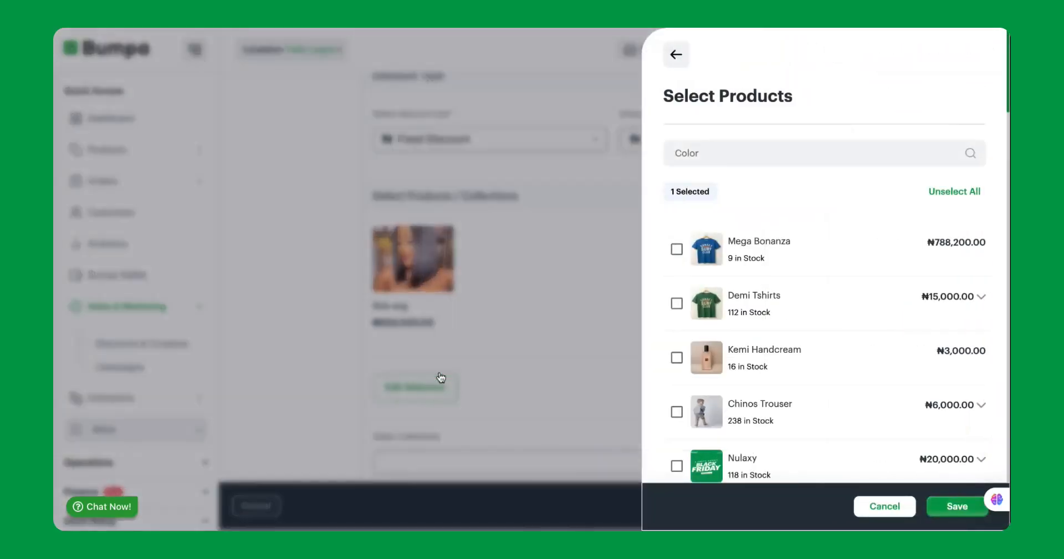
{"action": "scroll", "coordinate": [803, 344], "scroll_direction": "down", "scroll_amount": 4}
{"action": "scroll", "coordinate": [803, 371], "scroll_direction": "down", "scroll_amount": 7}
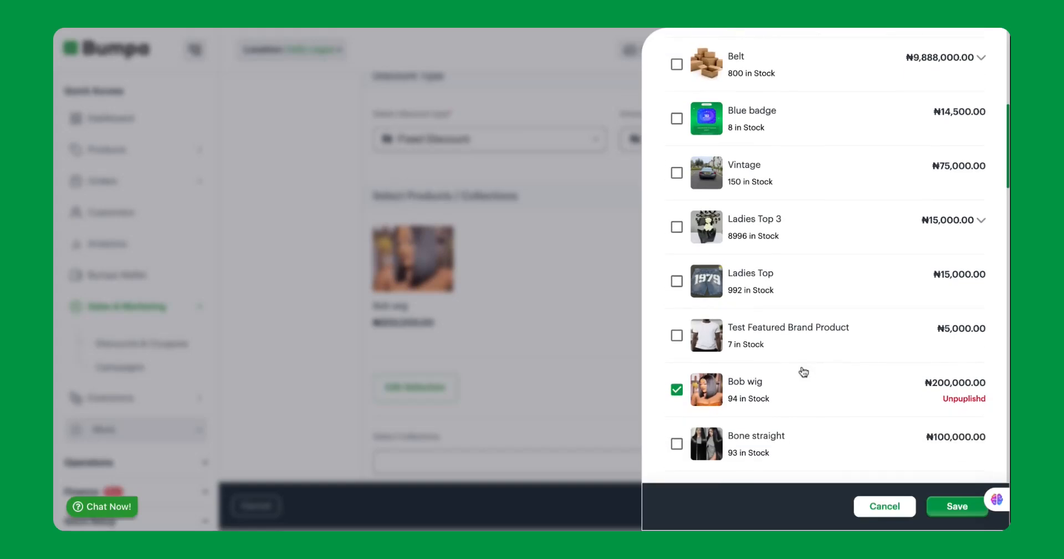
{"action": "left_click", "coordinate": [677, 367]}
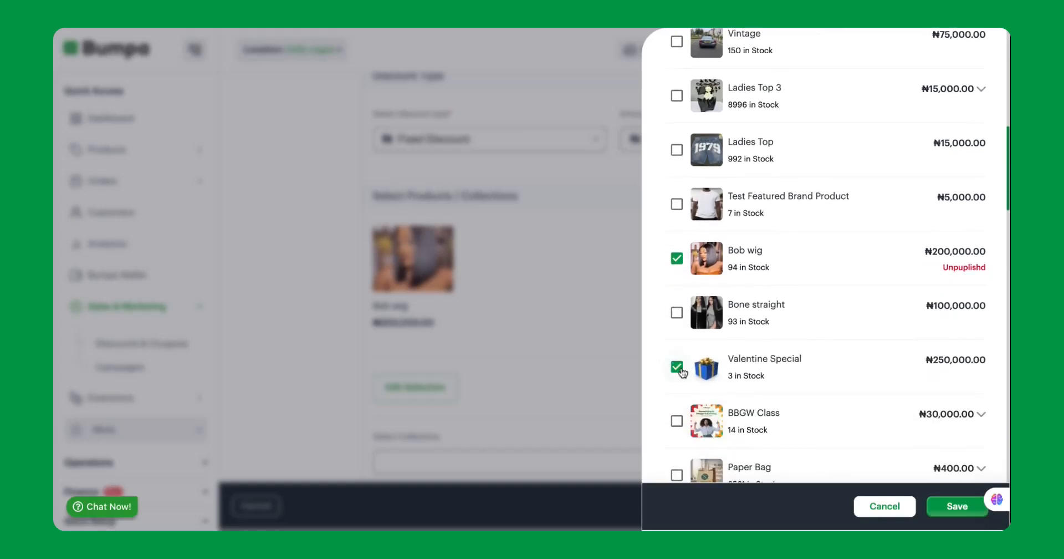
{"action": "left_click", "coordinate": [943, 507]}
- Add the Mens Shirts collection to the discount and save the selection
{"action": "scroll", "coordinate": [582, 388], "scroll_direction": "down", "scroll_amount": 3}
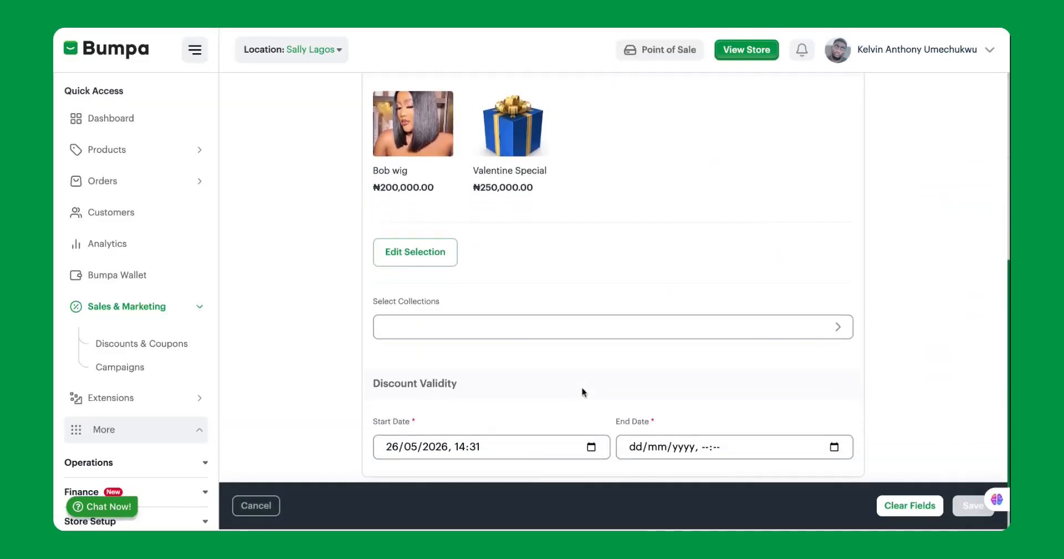
{"action": "left_click", "coordinate": [535, 280]}
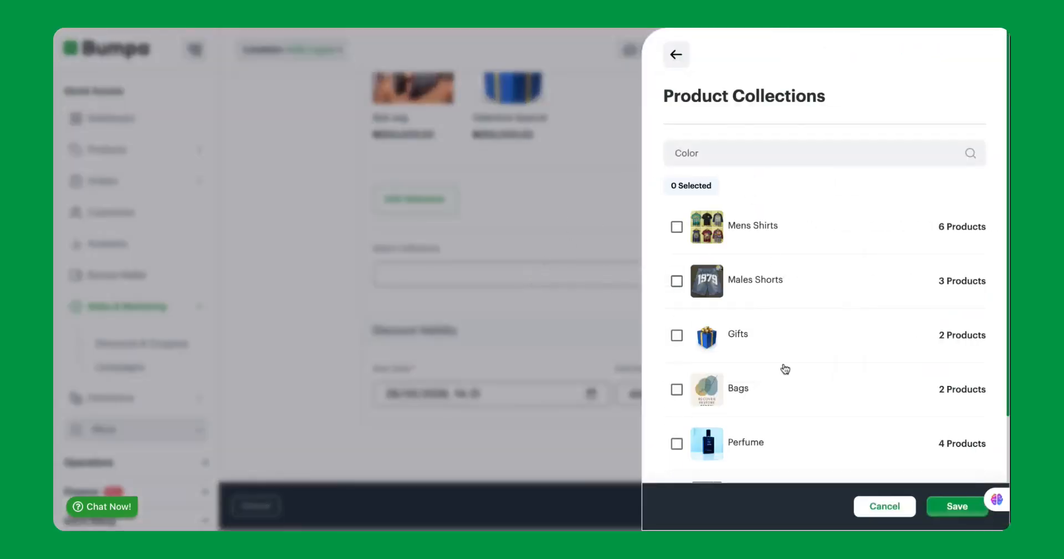
{"action": "left_click", "coordinate": [478, 254]}
{"action": "scroll", "coordinate": [478, 255], "scroll_direction": "up", "scroll_amount": 2}
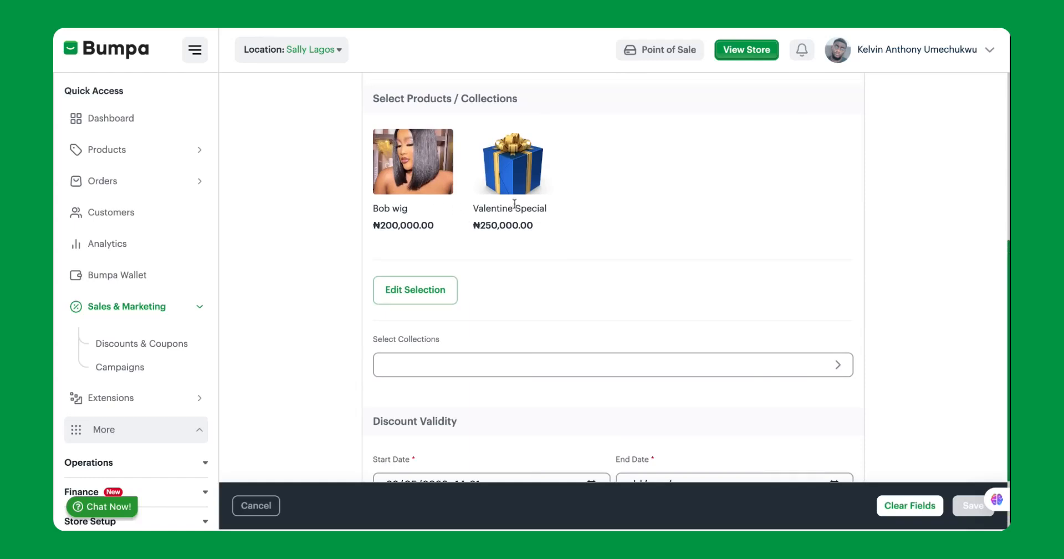
{"action": "left_click", "coordinate": [618, 370]}
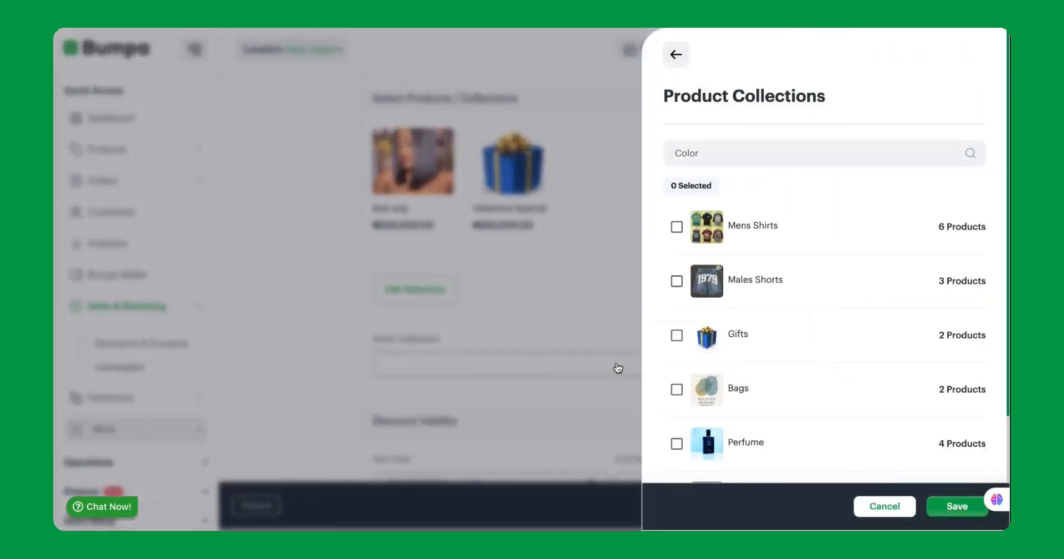
{"action": "left_click", "coordinate": [677, 235]}
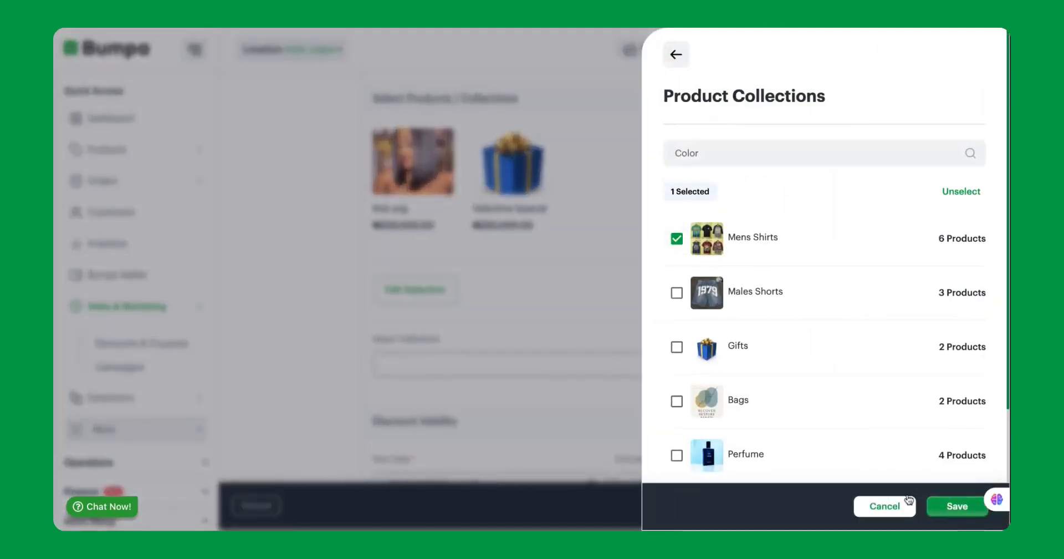
{"action": "left_click", "coordinate": [942, 505]}
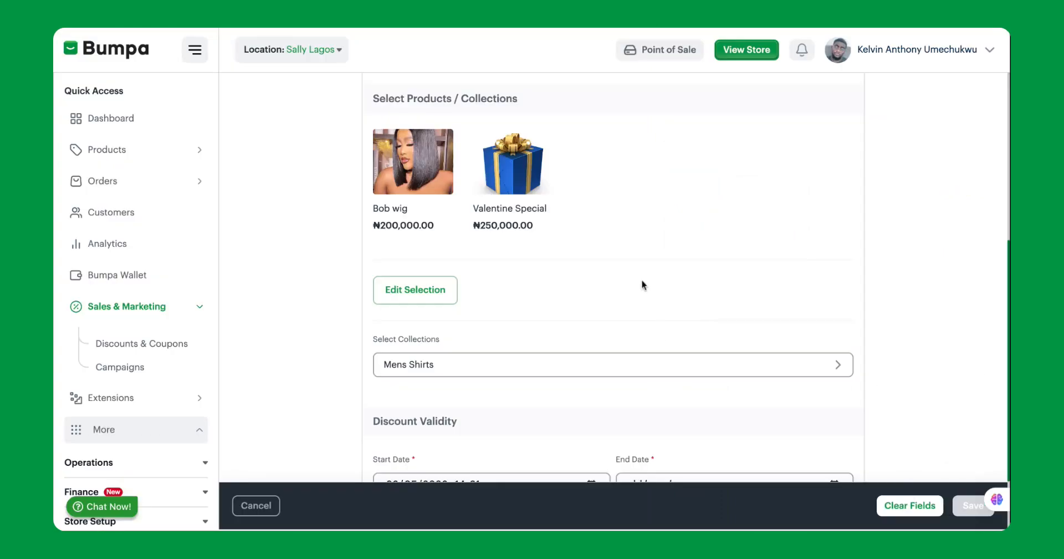
{"action": "scroll", "coordinate": [637, 257], "scroll_direction": "up", "scroll_amount": 1}
{"action": "scroll", "coordinate": [637, 258], "scroll_direction": "down", "scroll_amount": 2}
{"action": "scroll", "coordinate": [520, 227], "scroll_direction": "down", "scroll_amount": 2}
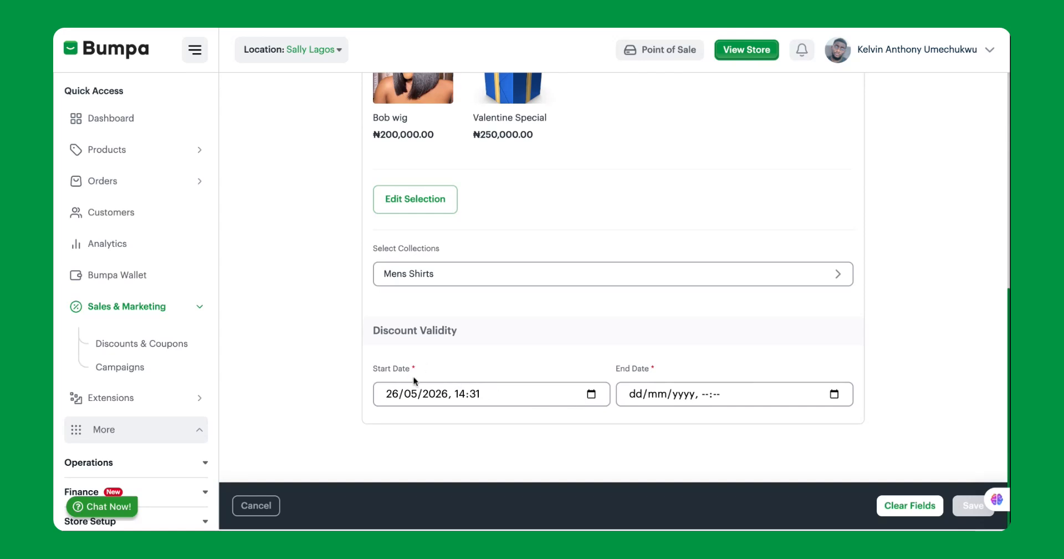
- Set the discount's end date and time to 28/05/2026, 14:32
{"action": "left_click", "coordinate": [706, 397]}
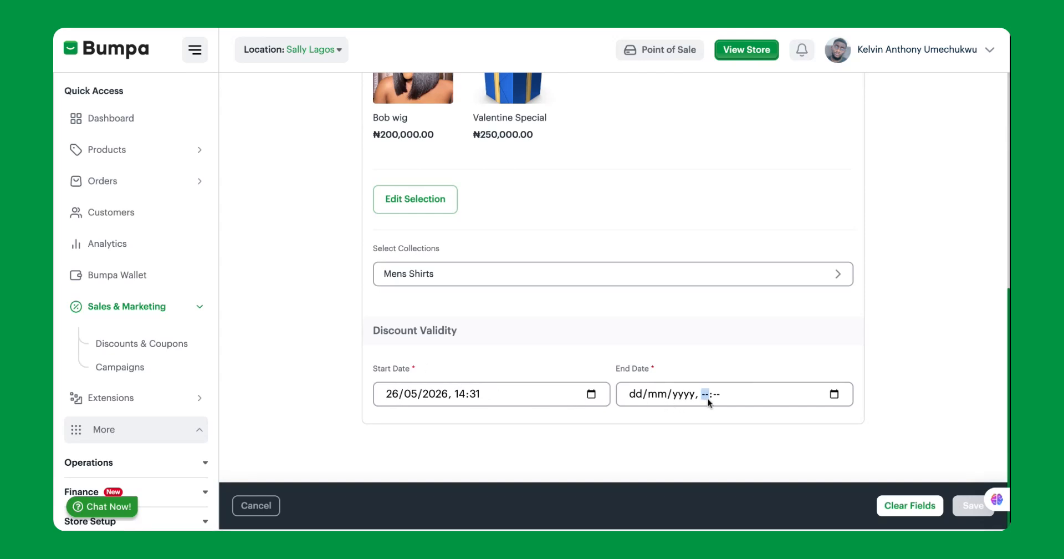
{"action": "left_click", "coordinate": [835, 395]}
{"action": "left_click", "coordinate": [820, 381]}
{"action": "left_click", "coordinate": [727, 398]}
{"action": "left_click", "coordinate": [717, 394]}
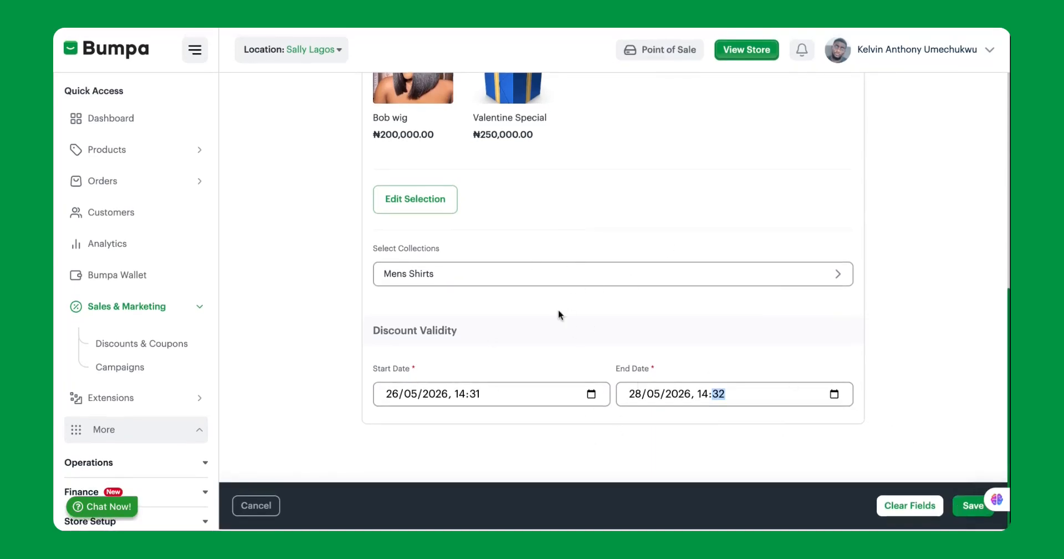
- Change the discount type to Percentage Discount at 20%, with a maximum discount of ₦5,000
{"action": "scroll", "coordinate": [556, 341], "scroll_direction": "up", "scroll_amount": 5}
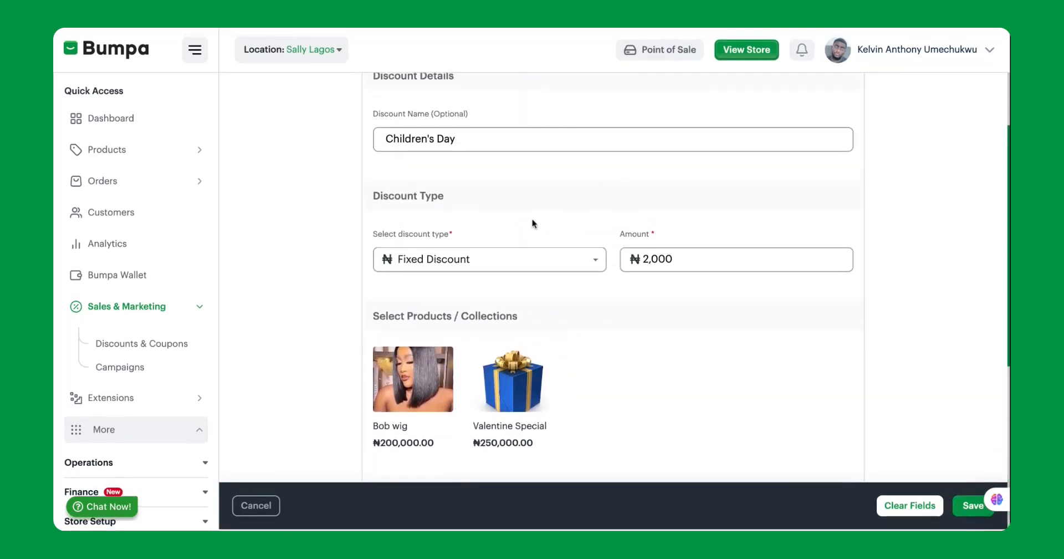
{"action": "left_click", "coordinate": [459, 264]}
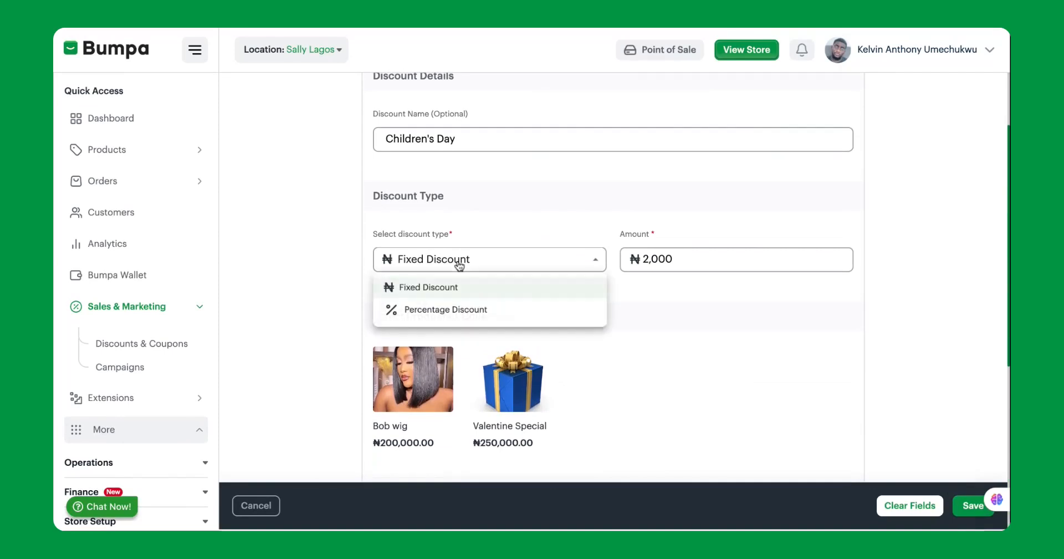
{"action": "left_click", "coordinate": [417, 320]}
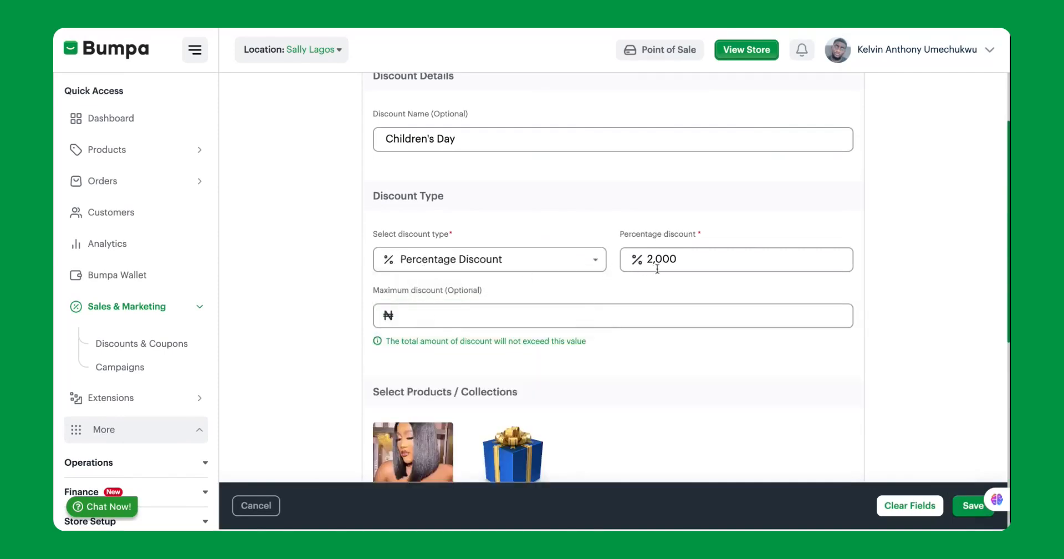
{"action": "left_click", "coordinate": [695, 259]}
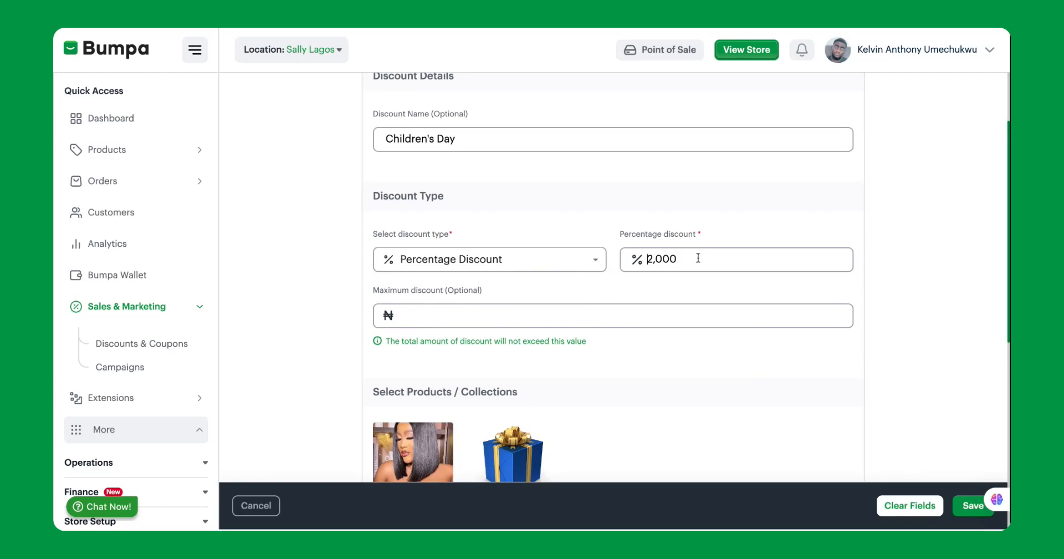
{"action": "key", "text": "BackSpace"}
{"action": "key", "text": "BackSpace"}
{"action": "key", "text": "BackSpace"}
{"action": "key", "text": "BackSpace"}
{"action": "type", "text": "0"}
{"action": "type", "text": "0"}
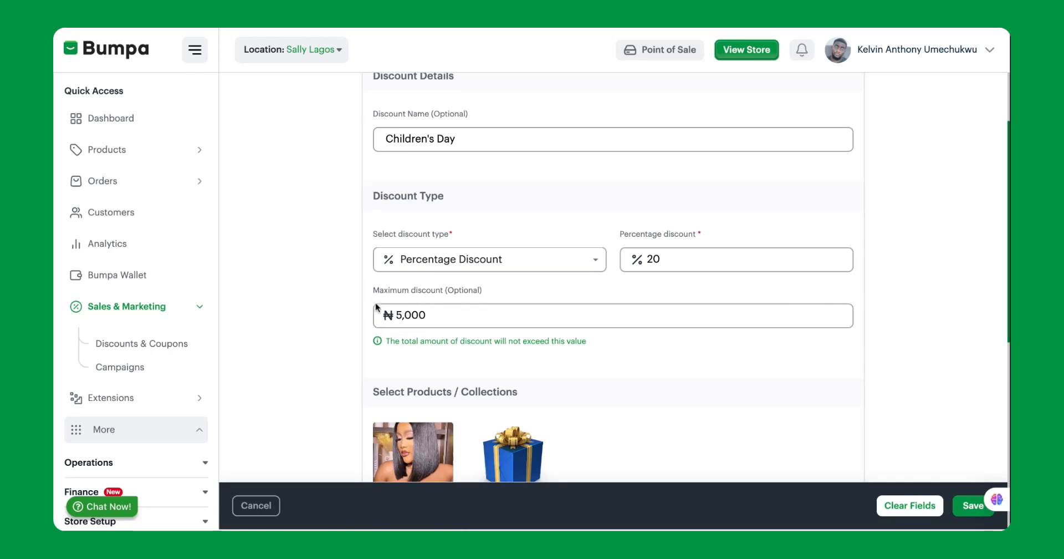
- Review the completed discount form and save the Children's Day discount
{"action": "scroll", "coordinate": [443, 358], "scroll_direction": "down", "scroll_amount": 6}
{"action": "scroll", "coordinate": [507, 358], "scroll_direction": "down", "scroll_amount": 1}
{"action": "scroll", "coordinate": [531, 137], "scroll_direction": "up", "scroll_amount": 1}
{"action": "scroll", "coordinate": [531, 138], "scroll_direction": "up", "scroll_amount": 5}
{"action": "scroll", "coordinate": [638, 232], "scroll_direction": "down", "scroll_amount": 5}
{"action": "left_click", "coordinate": [965, 505]}
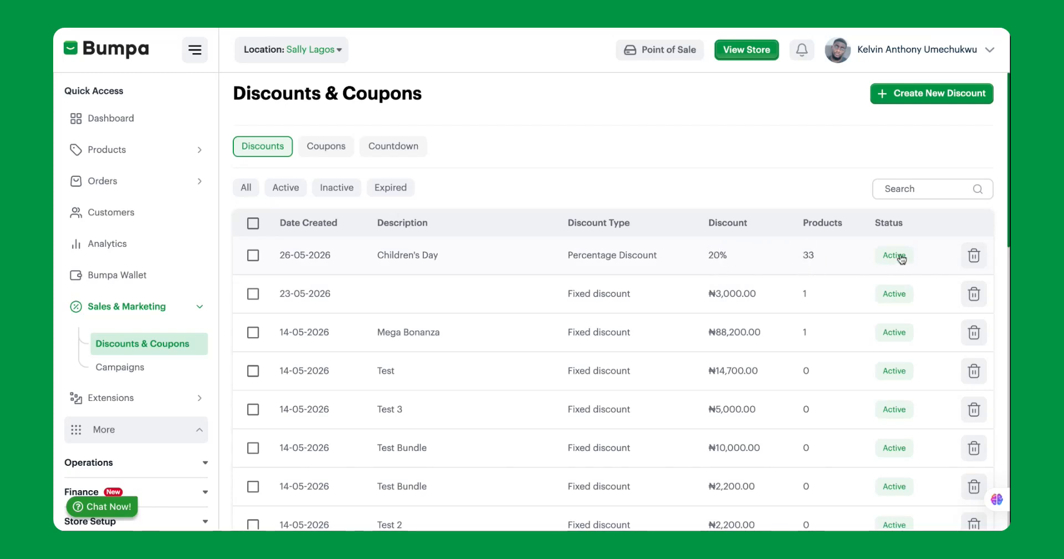
- Open the Children's Day discount's details and look through its discounted products
{"action": "left_click", "coordinate": [664, 247]}
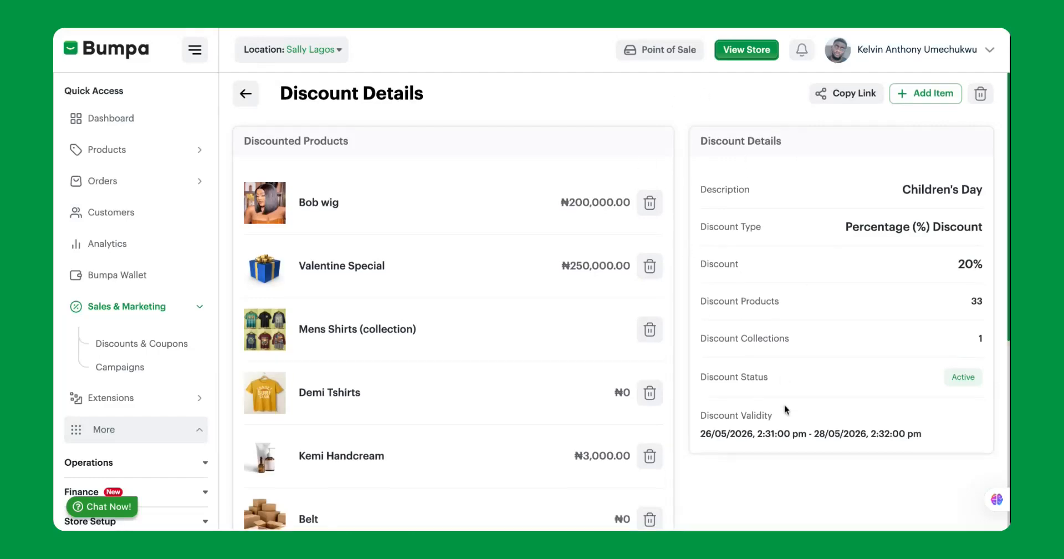
{"action": "scroll", "coordinate": [783, 409], "scroll_direction": "down", "scroll_amount": 6}
{"action": "scroll", "coordinate": [495, 204], "scroll_direction": "up", "scroll_amount": 6}
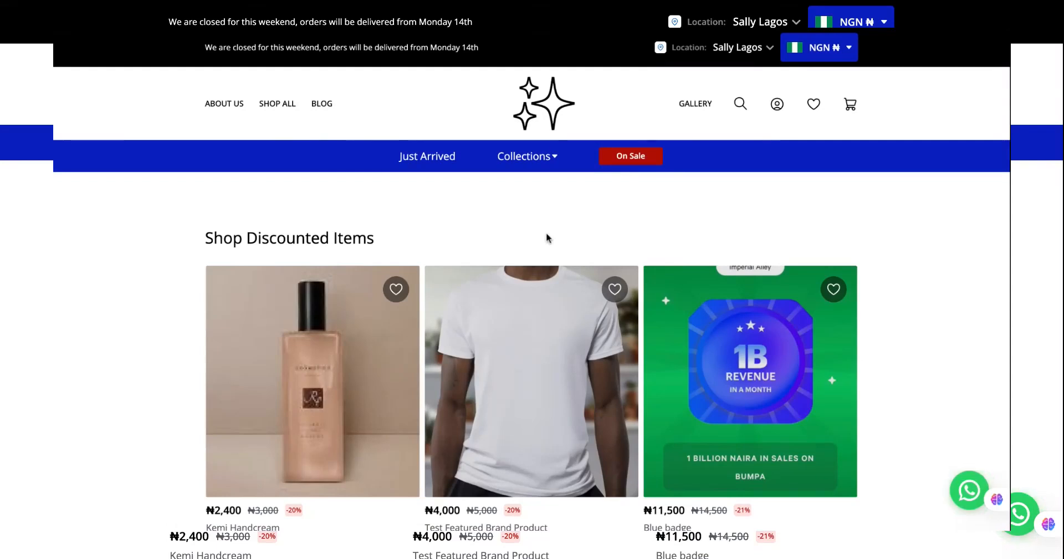
- Check the prices of the discounted items in the online store, and return to the discounts list
{"action": "scroll", "coordinate": [547, 237], "scroll_direction": "down", "scroll_amount": 2}
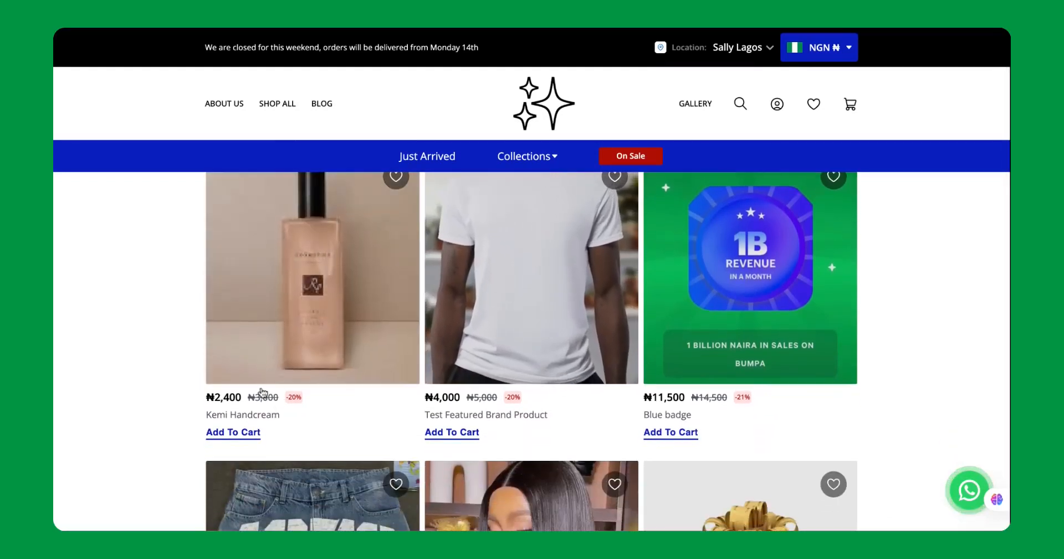
{"action": "scroll", "coordinate": [288, 432], "scroll_direction": "down", "scroll_amount": 5}
{"action": "scroll", "coordinate": [350, 458], "scroll_direction": "down", "scroll_amount": 2}
{"action": "scroll", "coordinate": [352, 306], "scroll_direction": "up", "scroll_amount": 9}
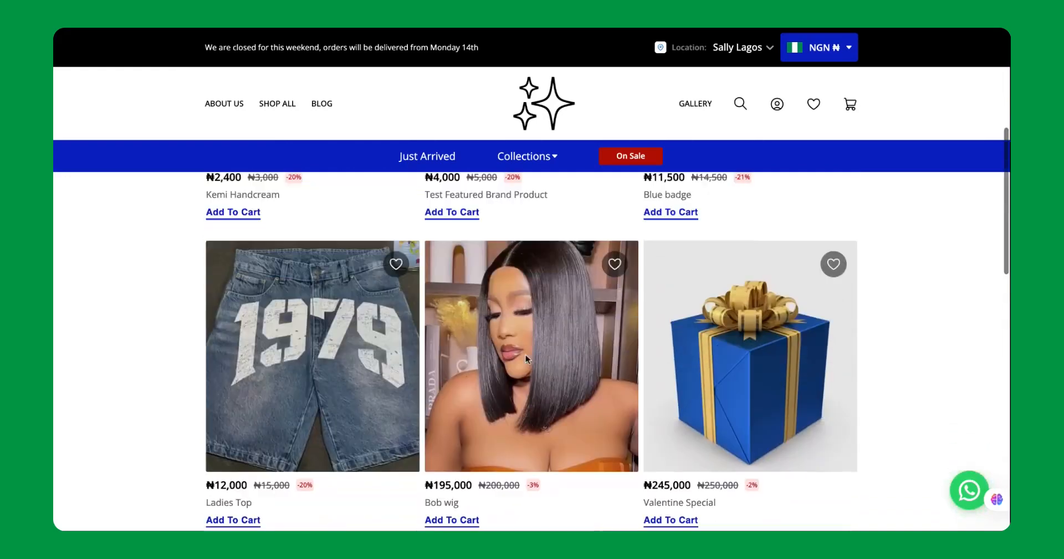
{"action": "scroll", "coordinate": [490, 311], "scroll_direction": "down", "scroll_amount": 1}
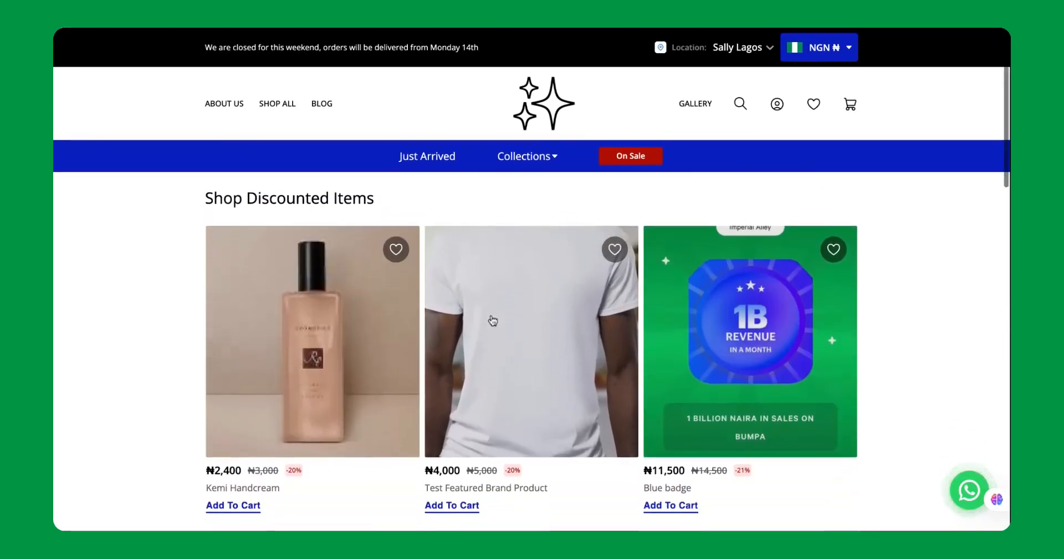
{"action": "scroll", "coordinate": [493, 319], "scroll_direction": "up", "scroll_amount": 1}
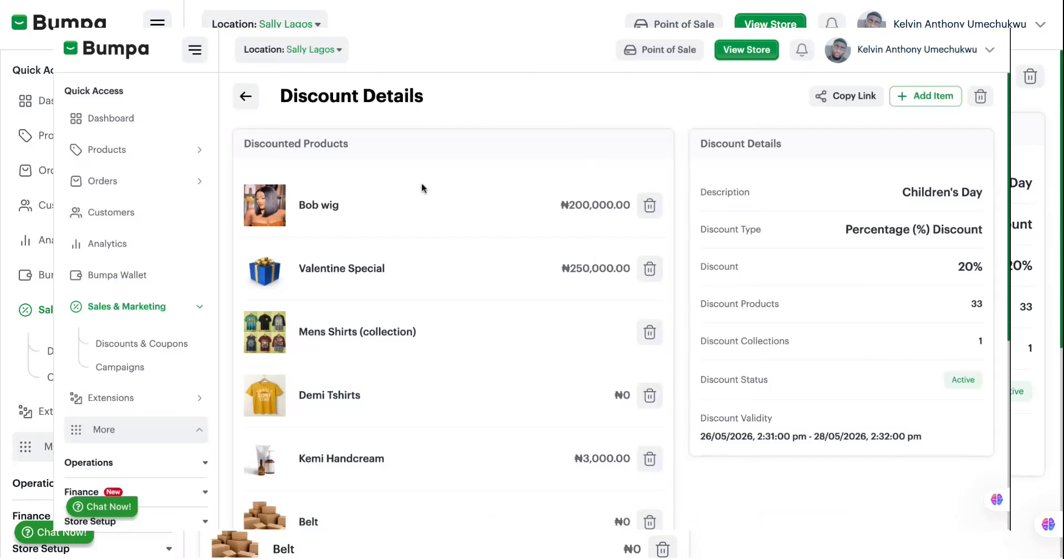
{"action": "left_click", "coordinate": [246, 97]}
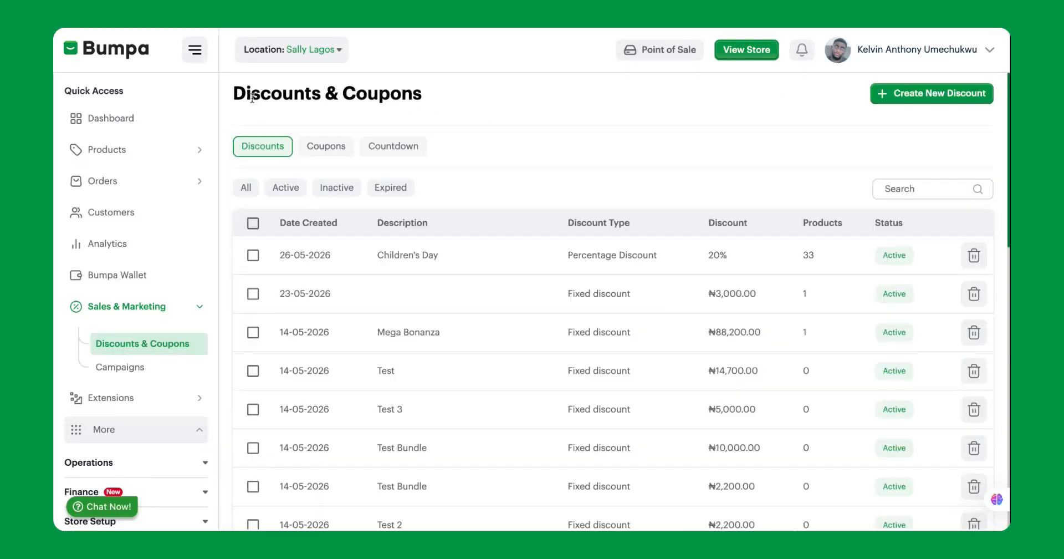